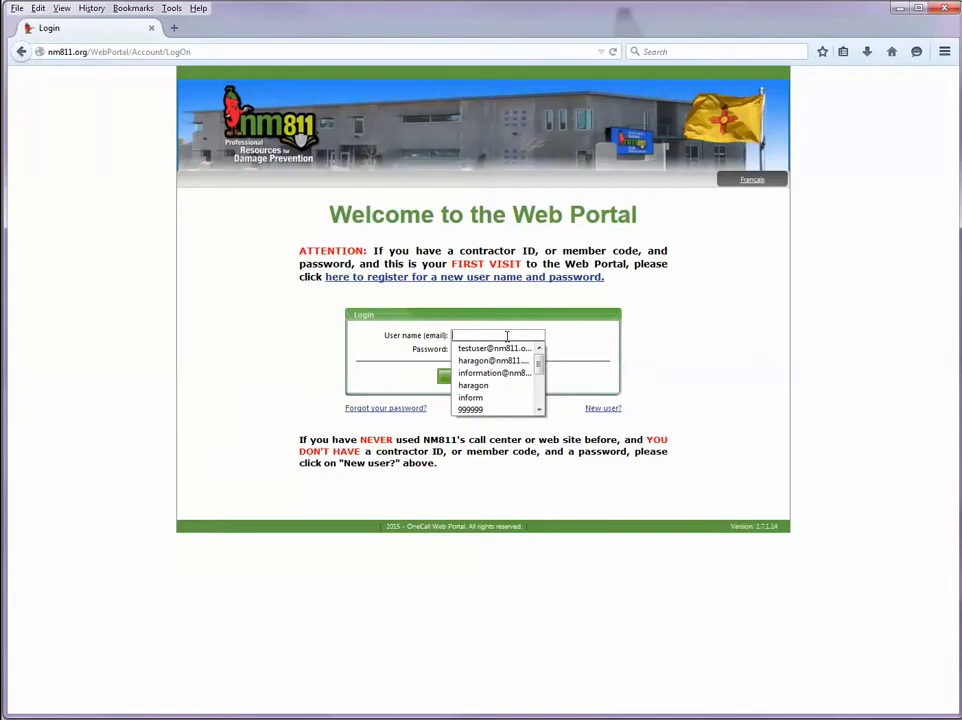
- Sign in to the portal with the saved test account's user name and password
{"action": "left_click", "coordinate": [505, 349]}
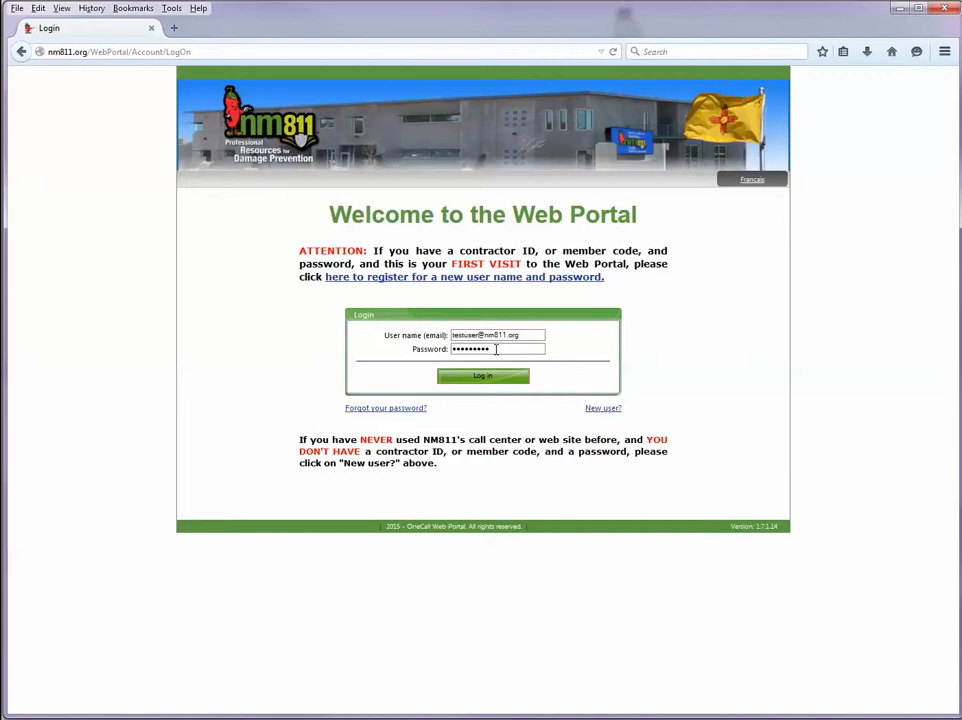
{"action": "left_click", "coordinate": [490, 377]}
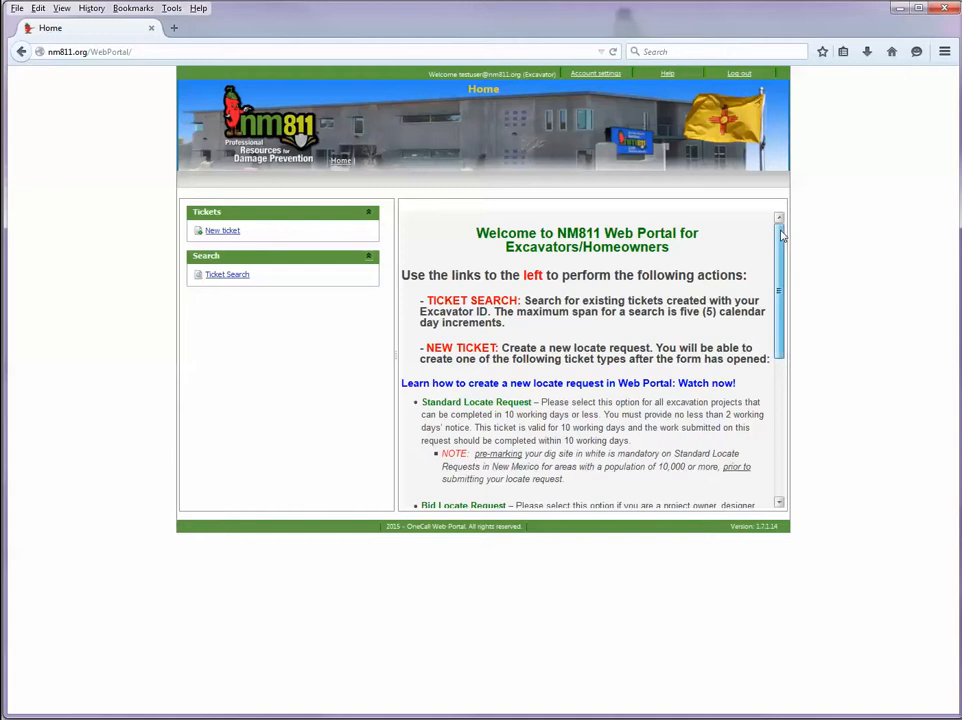
- Start a new locate request ticket from the Home page's Tickets panel
{"action": "mouse_move", "coordinate": [782, 234]}
{"action": "left_mouse_down"}
{"action": "mouse_move", "coordinate": [782, 428]}
{"action": "mouse_move", "coordinate": [782, 228]}
{"action": "left_mouse_up"}
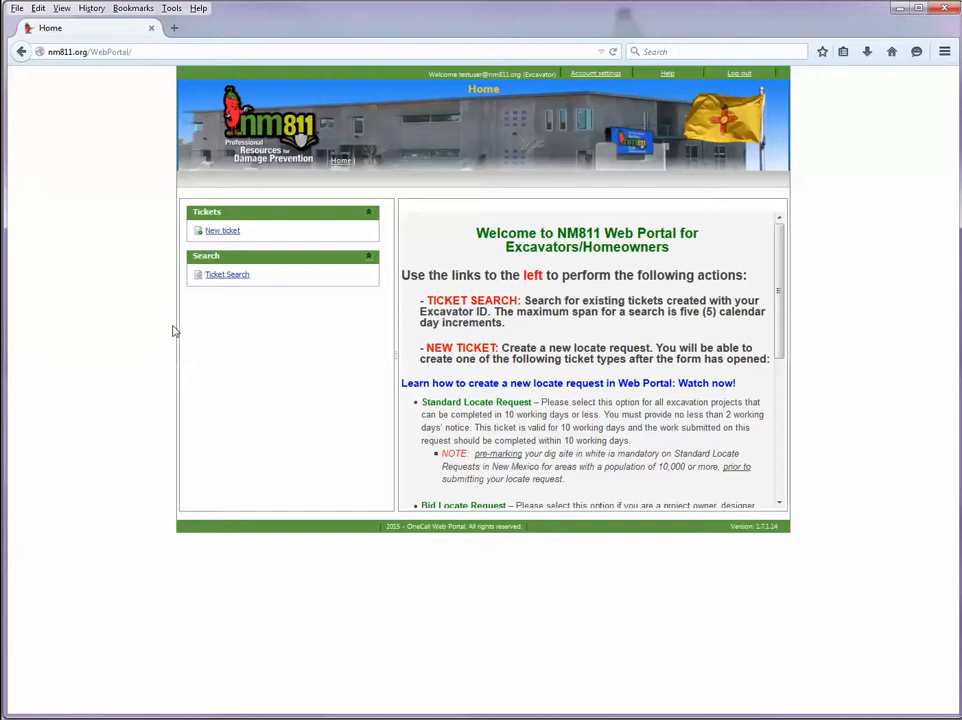
{"action": "left_click", "coordinate": [224, 232]}
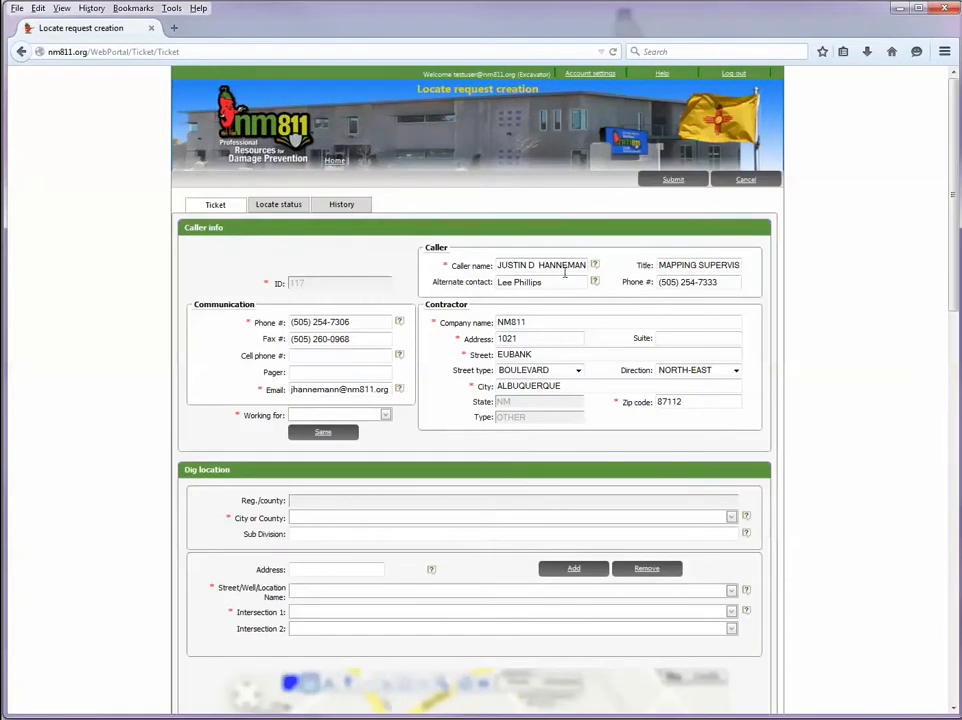
- Replace HOMEOWNER with 'abc telephone' in the Working for field
{"action": "left_click_drag", "start_coordinate": [955, 233], "coordinate": [953, 265]}
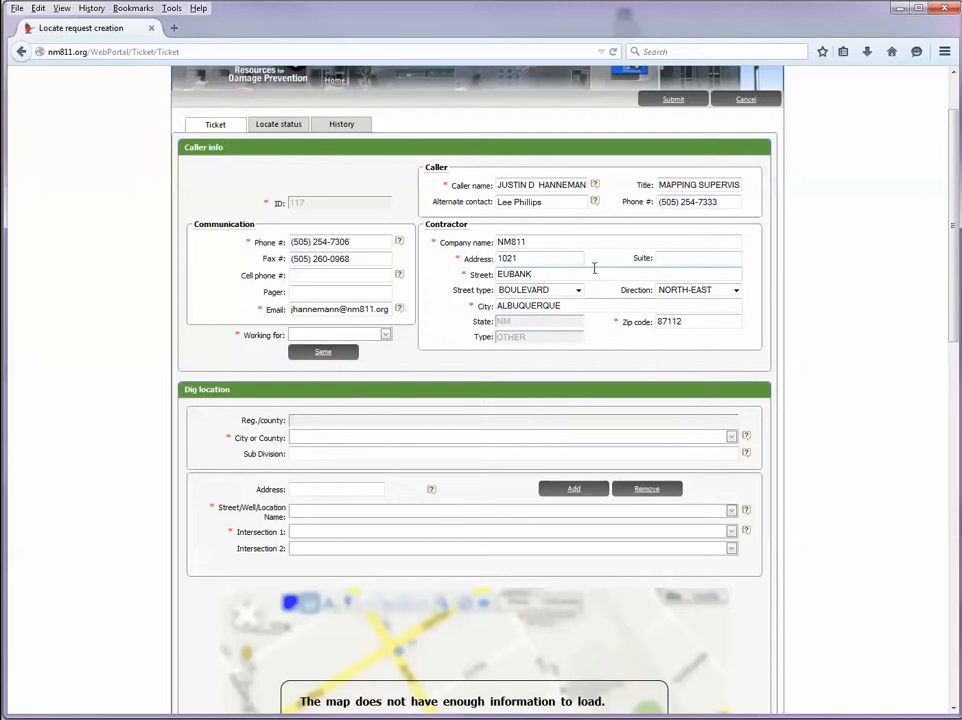
{"action": "left_click_drag", "start_coordinate": [245, 240], "coordinate": [251, 243]}
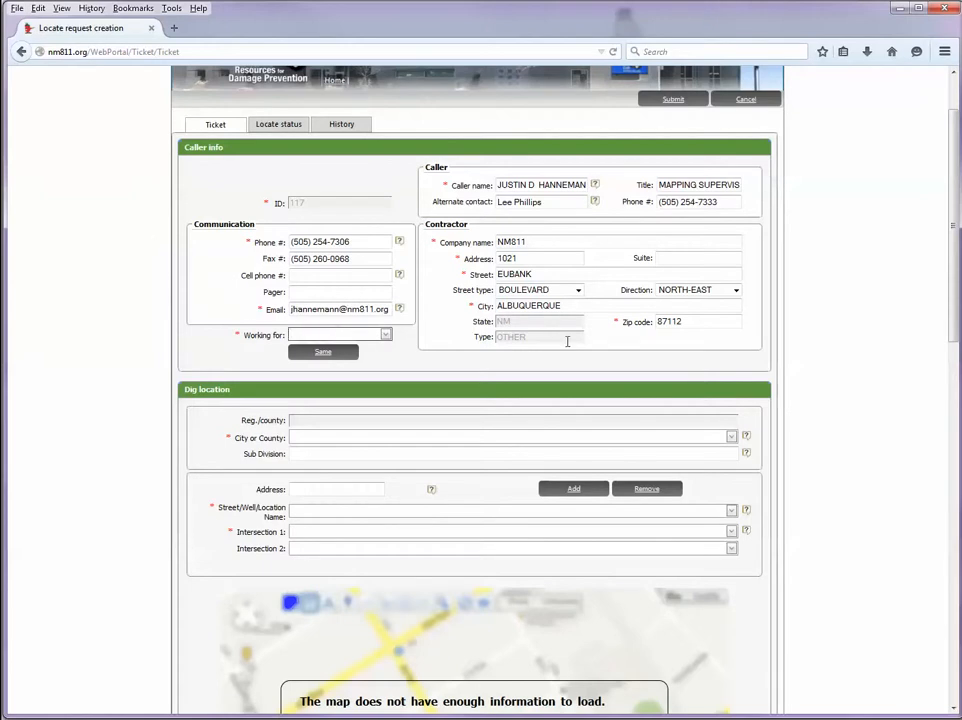
{"action": "scroll", "coordinate": [847, 319], "scroll_direction": "down", "scroll_amount": 3}
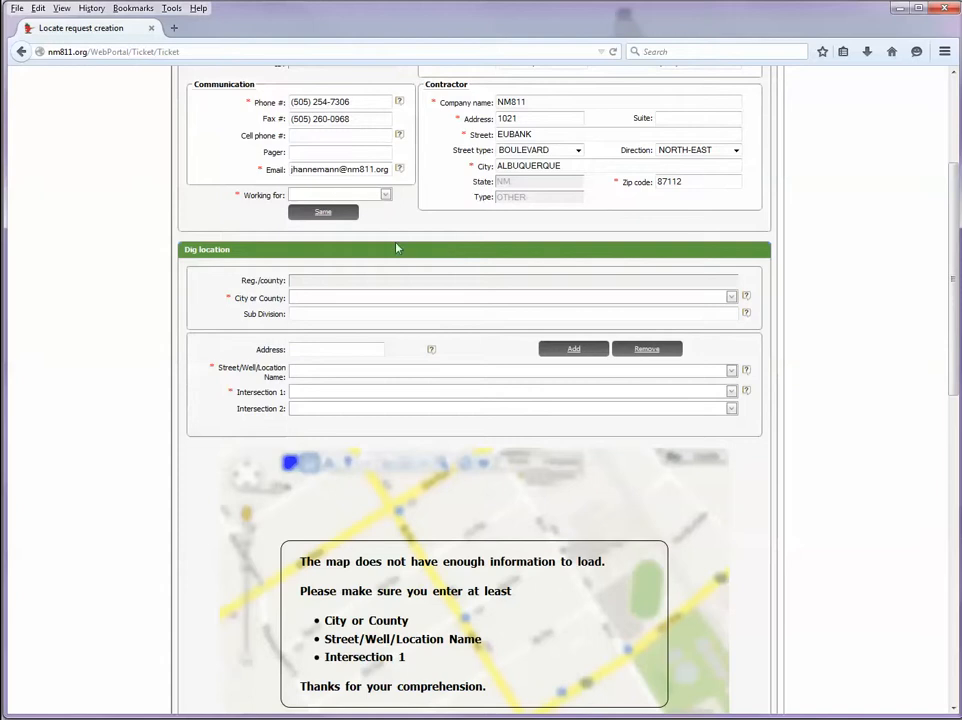
{"action": "left_click", "coordinate": [338, 195]}
{"action": "left_click", "coordinate": [338, 206]}
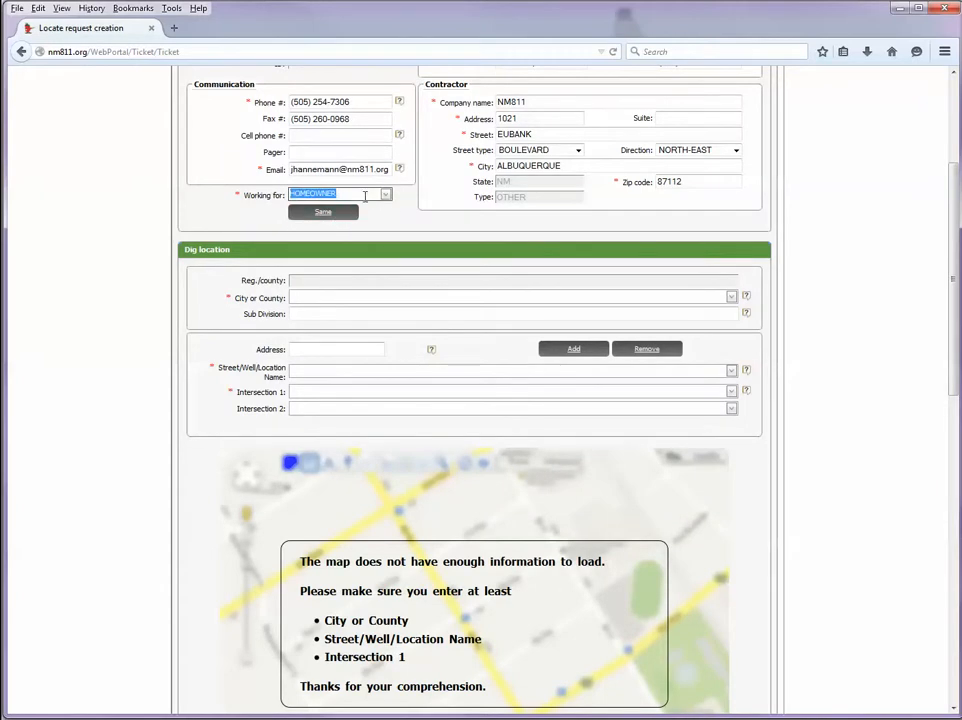
{"action": "left_click", "coordinate": [350, 194]}
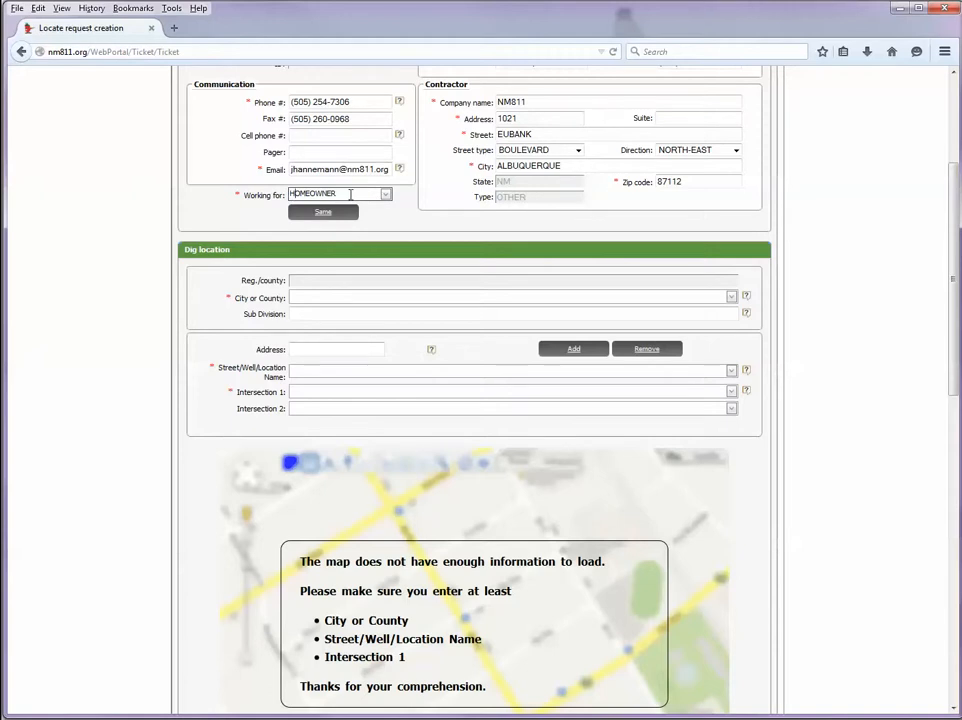
{"action": "left_click_drag", "start_coordinate": [366, 195], "coordinate": [280, 193]}
{"action": "type", "text": "abc telephone"}
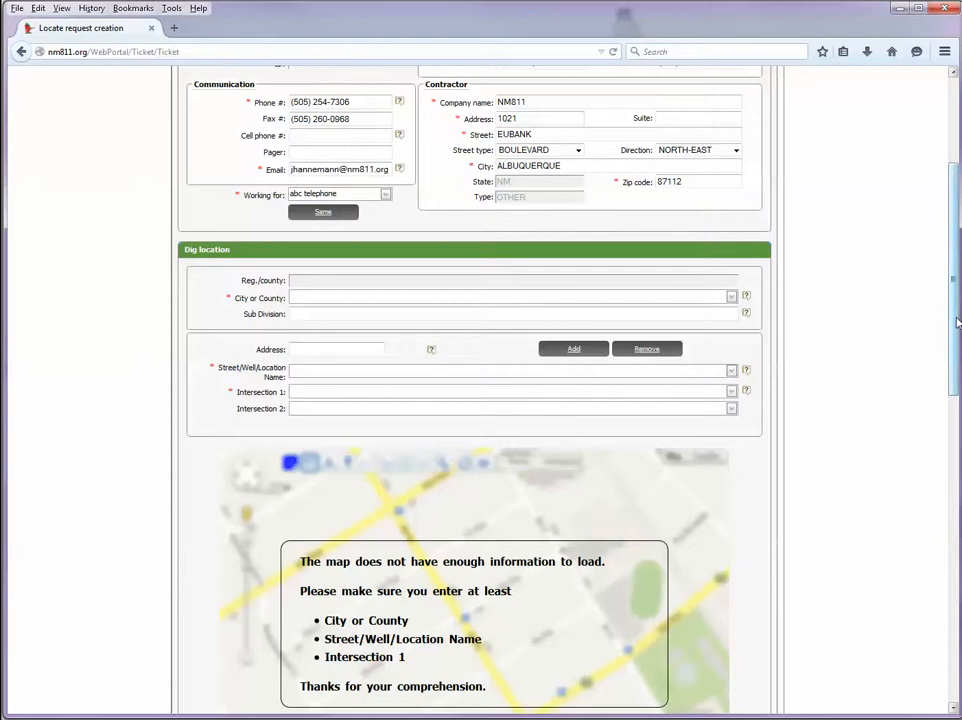
{"action": "left_click_drag", "start_coordinate": [956, 323], "coordinate": [953, 387]}
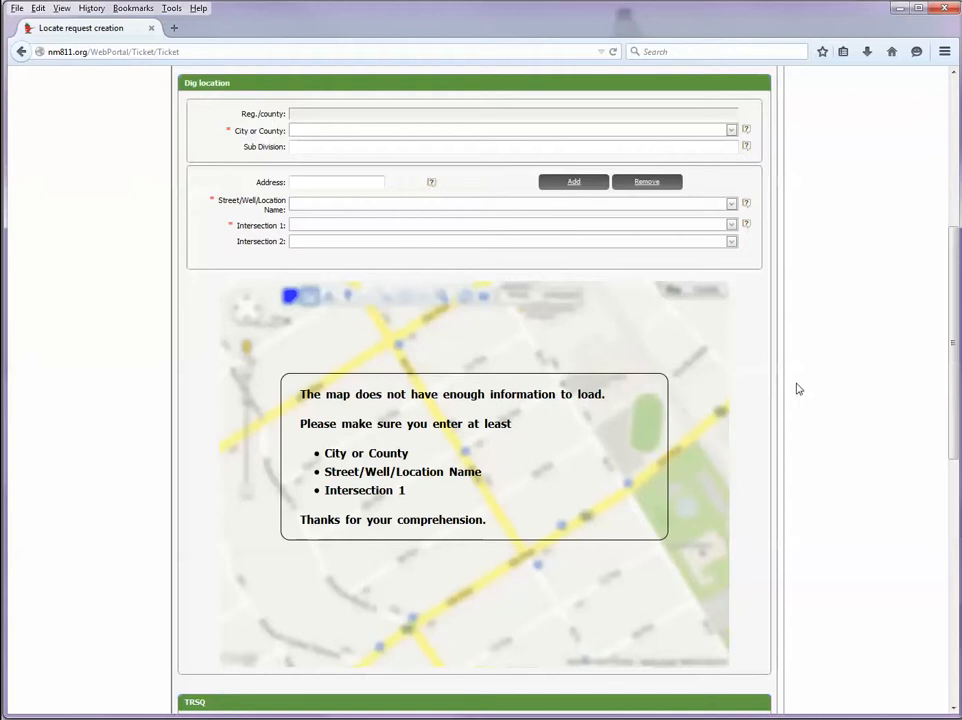
{"action": "left_click", "coordinate": [325, 131]}
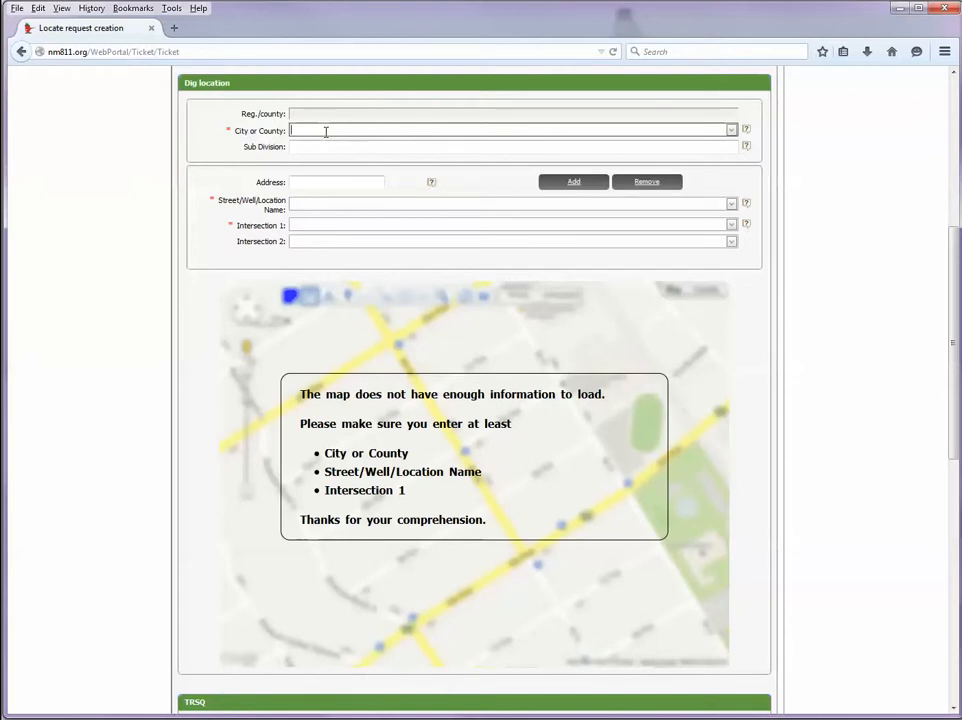
{"action": "type", "text": "albu"}
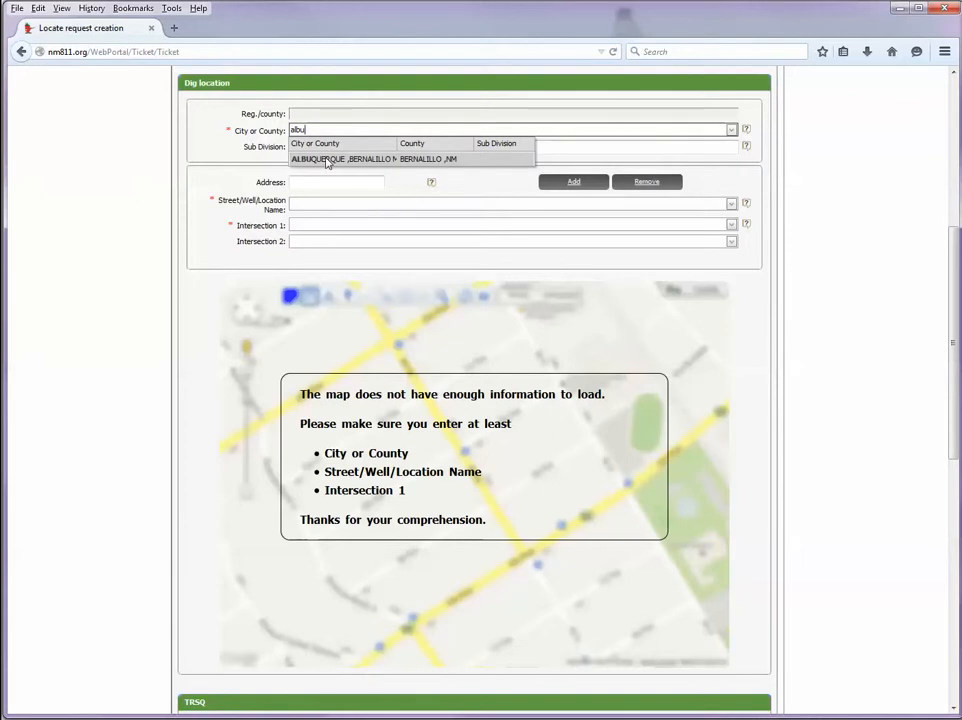
{"action": "left_click", "coordinate": [326, 160]}
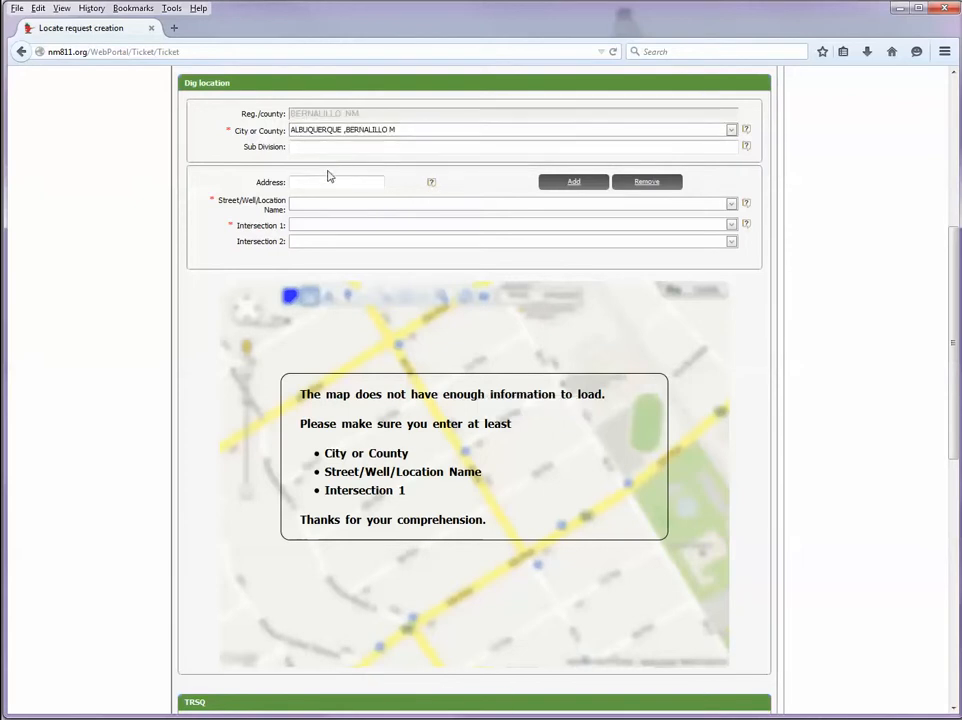
{"action": "left_click", "coordinate": [326, 179]}
{"action": "left_click", "coordinate": [316, 206]}
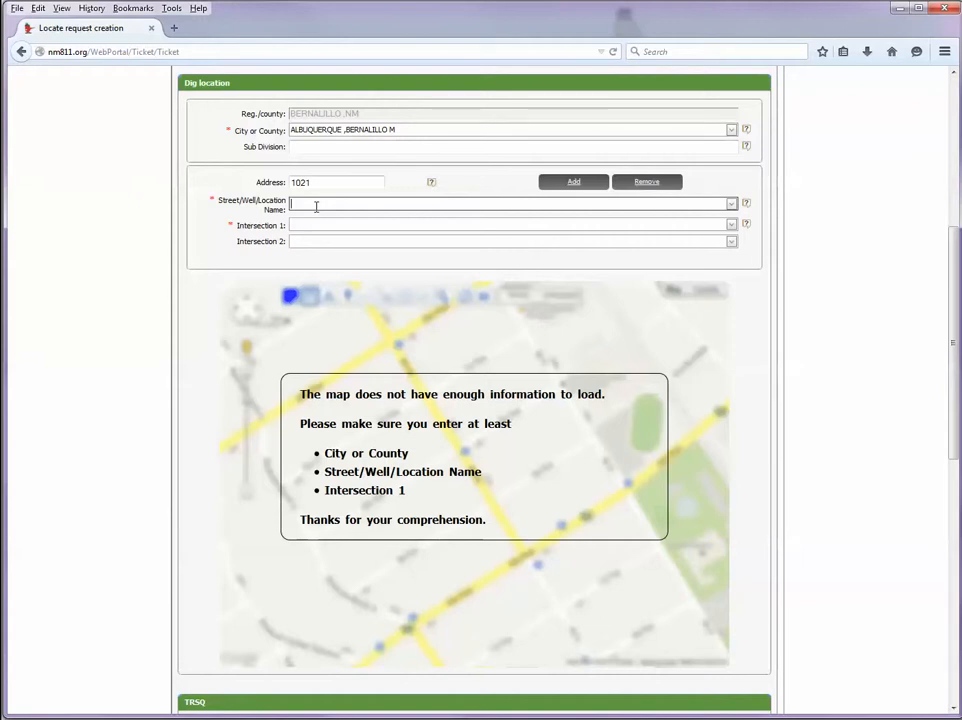
{"action": "type", "text": "euba"}
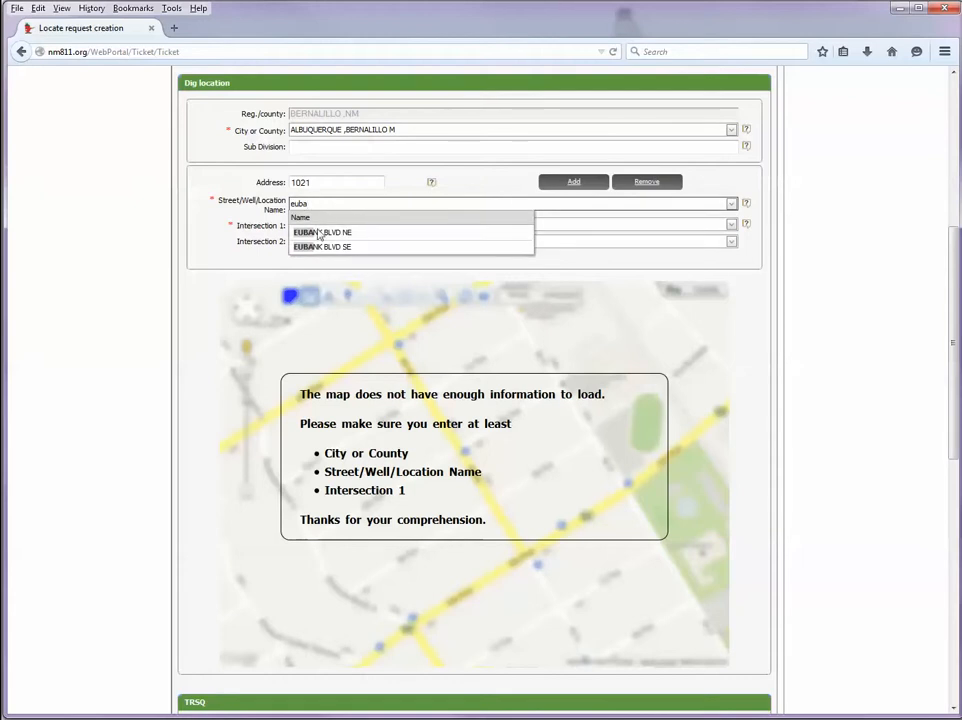
{"action": "left_click", "coordinate": [326, 233]}
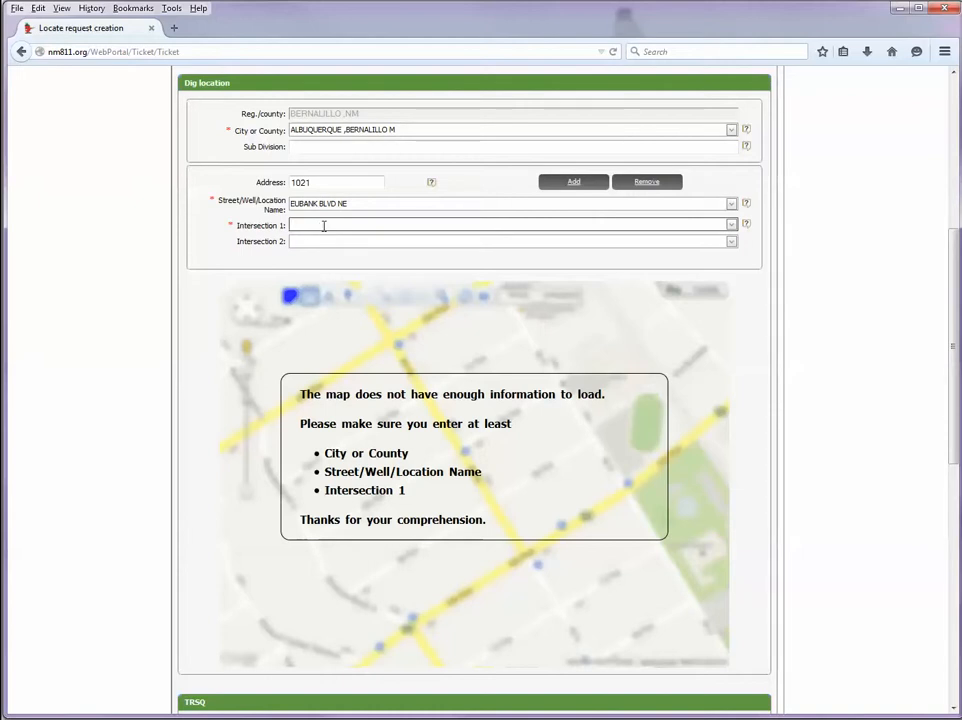
{"action": "type", "text": "lk"}
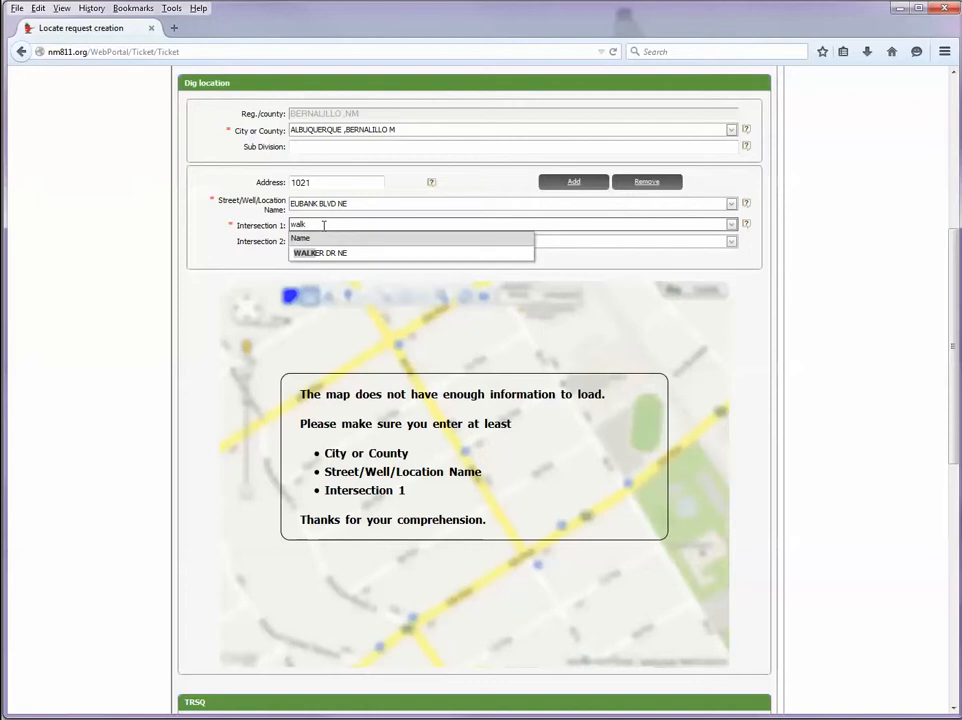
{"action": "left_click", "coordinate": [324, 253]}
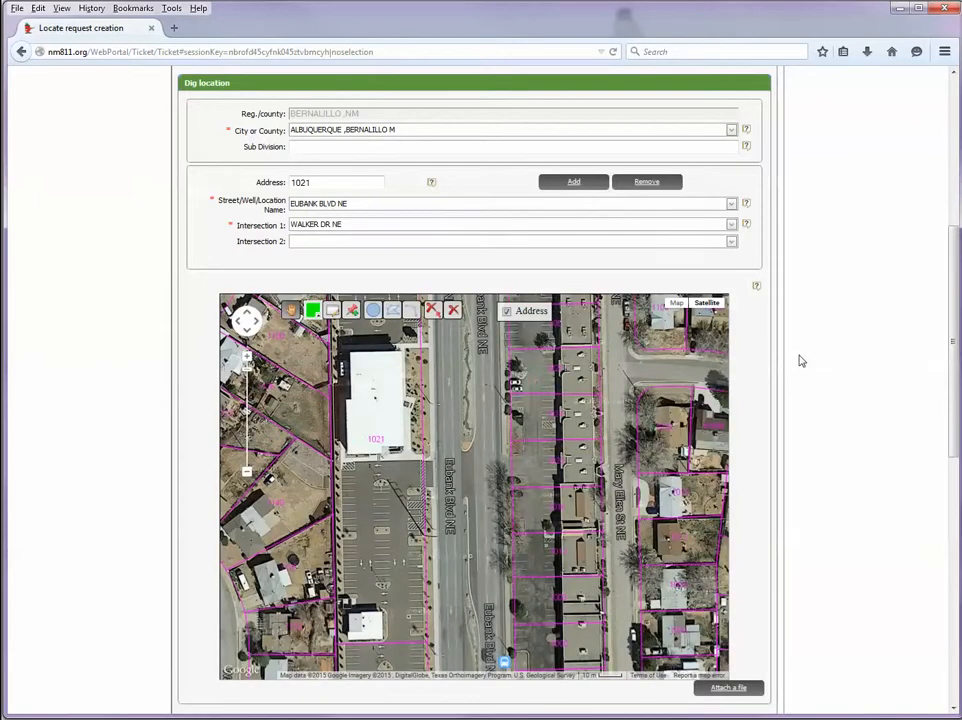
{"action": "scroll", "coordinate": [800, 361], "scroll_direction": "down", "scroll_amount": 3}
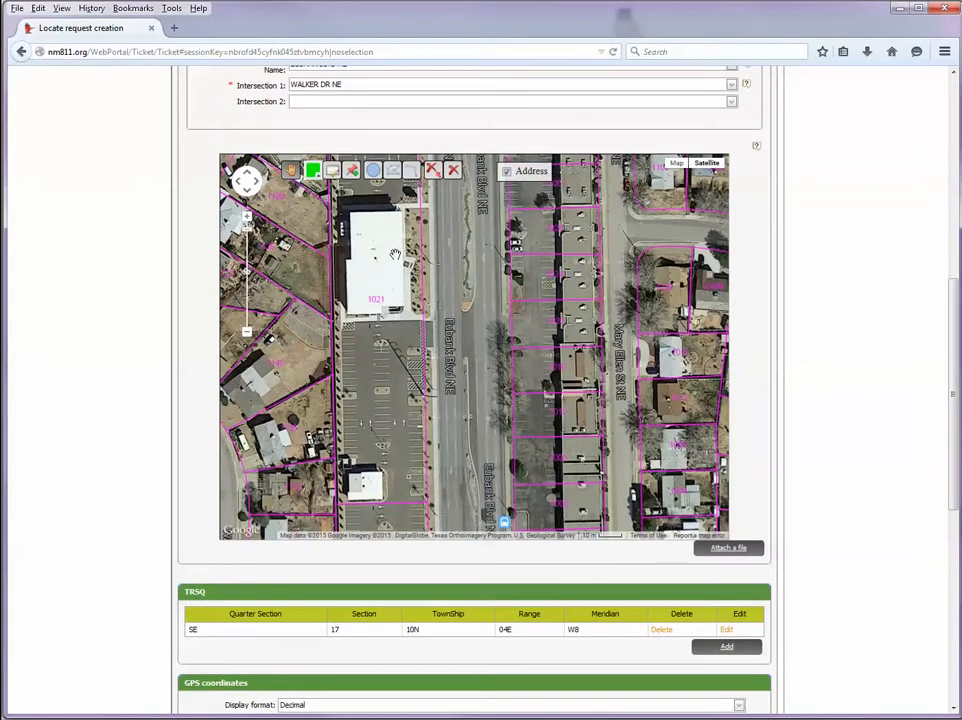
{"action": "left_click_drag", "start_coordinate": [400, 275], "coordinate": [434, 381]}
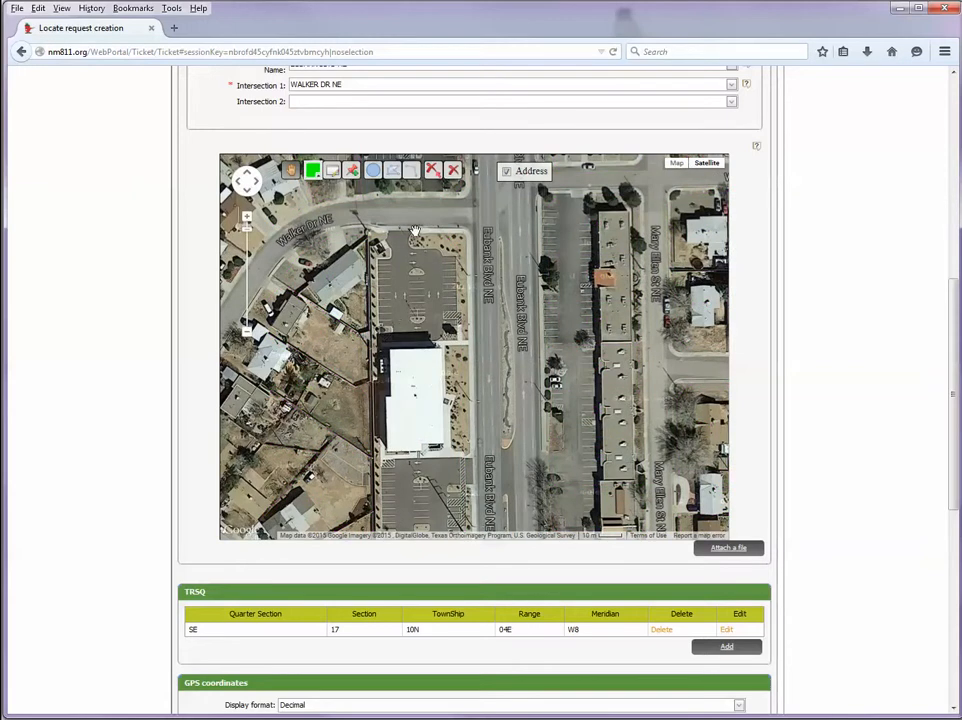
{"action": "left_click", "coordinate": [374, 231]}
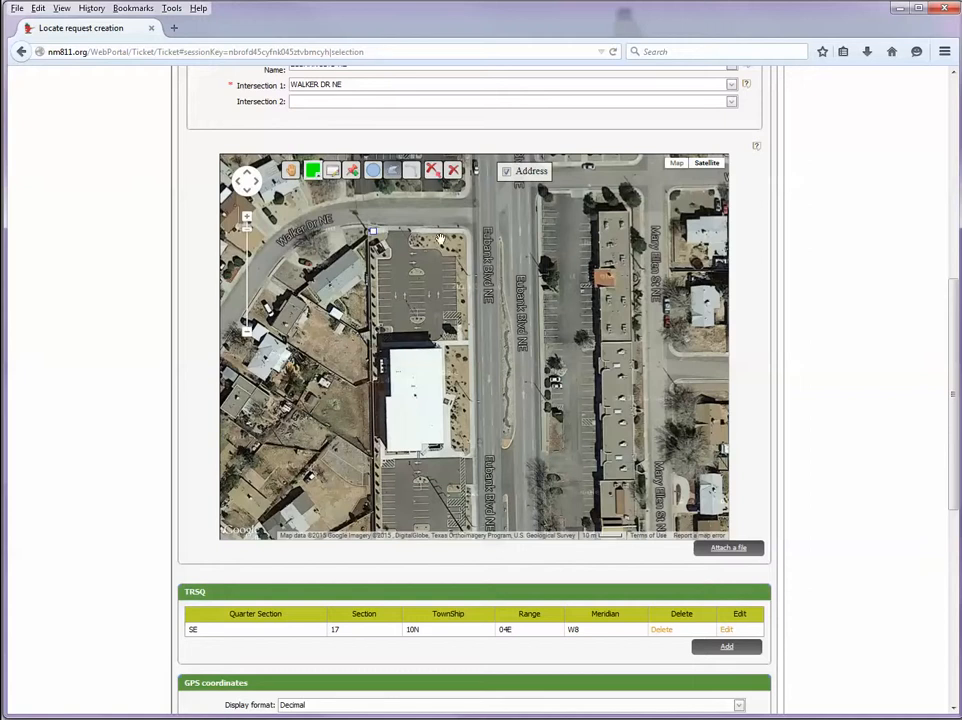
{"action": "left_click_drag", "start_coordinate": [466, 231], "coordinate": [467, 233]}
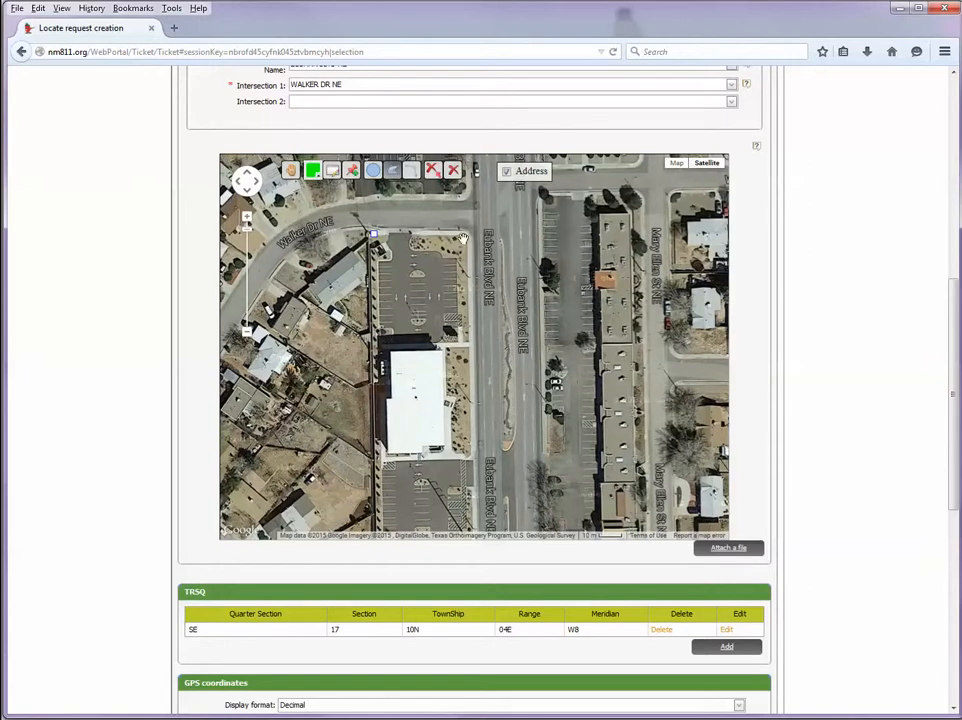
{"action": "left_click", "coordinate": [464, 236]}
{"action": "left_click", "coordinate": [464, 333]}
{"action": "left_click", "coordinate": [381, 345]}
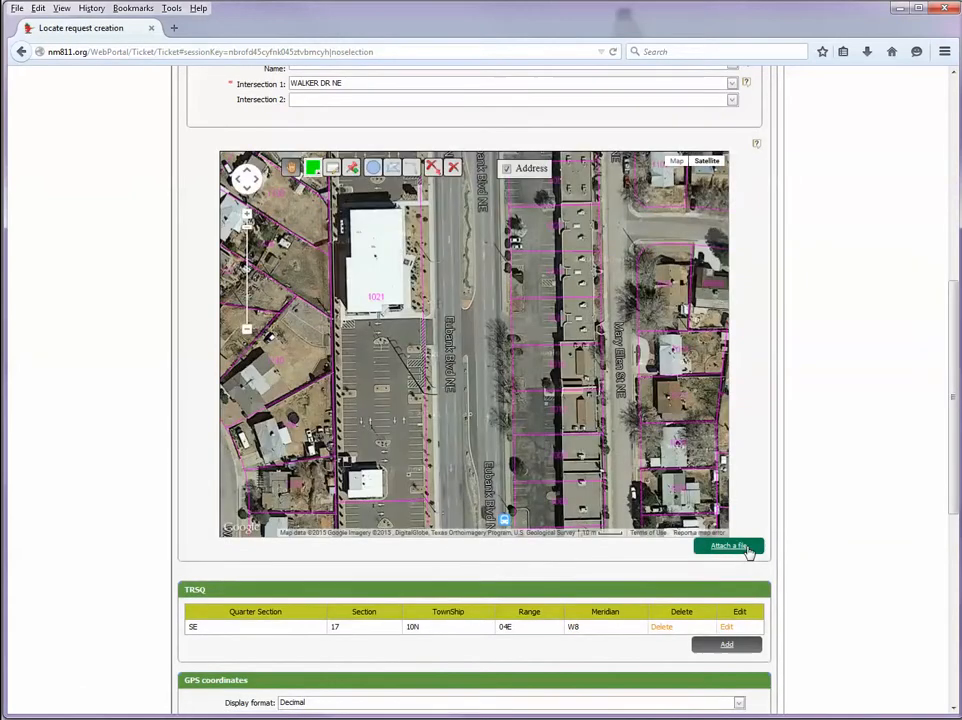
- Scroll the form down to the Sketches, attachments and Dig info sections
{"action": "left_click_drag", "start_coordinate": [958, 424], "coordinate": [955, 602]}
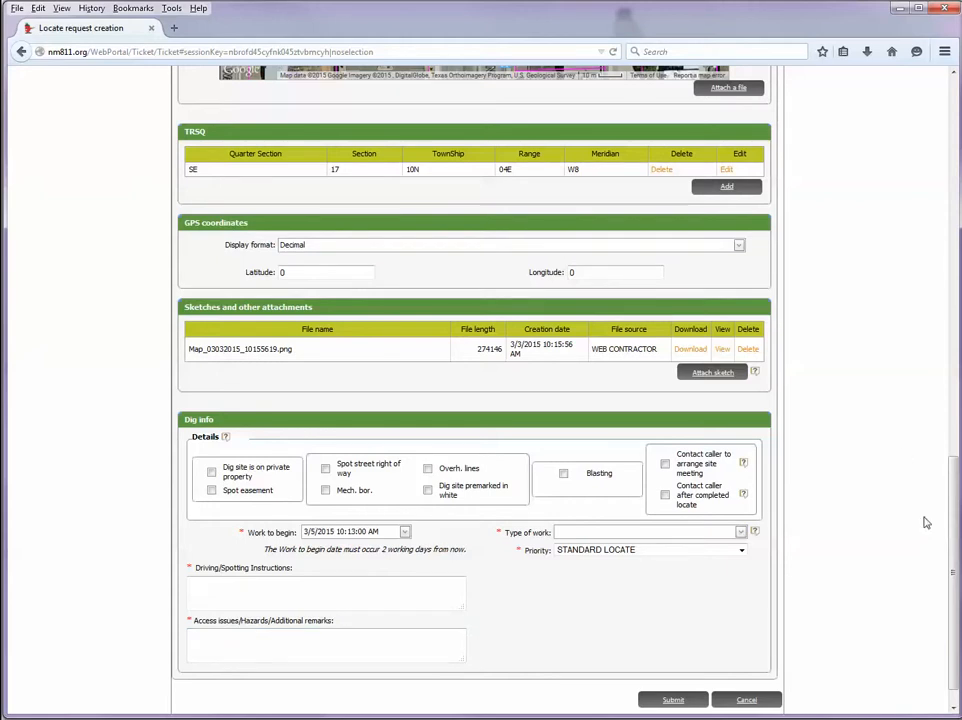
{"action": "scroll", "coordinate": [956, 530], "scroll_direction": "down", "scroll_amount": 1}
{"action": "scroll", "coordinate": [956, 530], "scroll_direction": "down", "scroll_amount": 1}
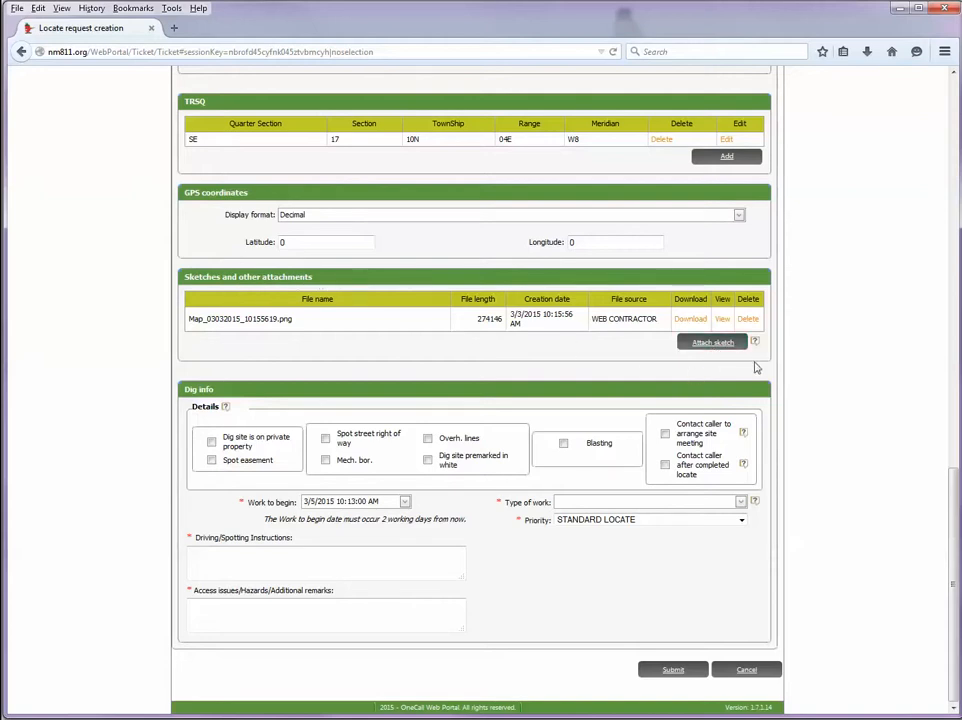
{"action": "mouse_move", "coordinate": [756, 344]}
{"action": "left_click", "coordinate": [710, 346]}
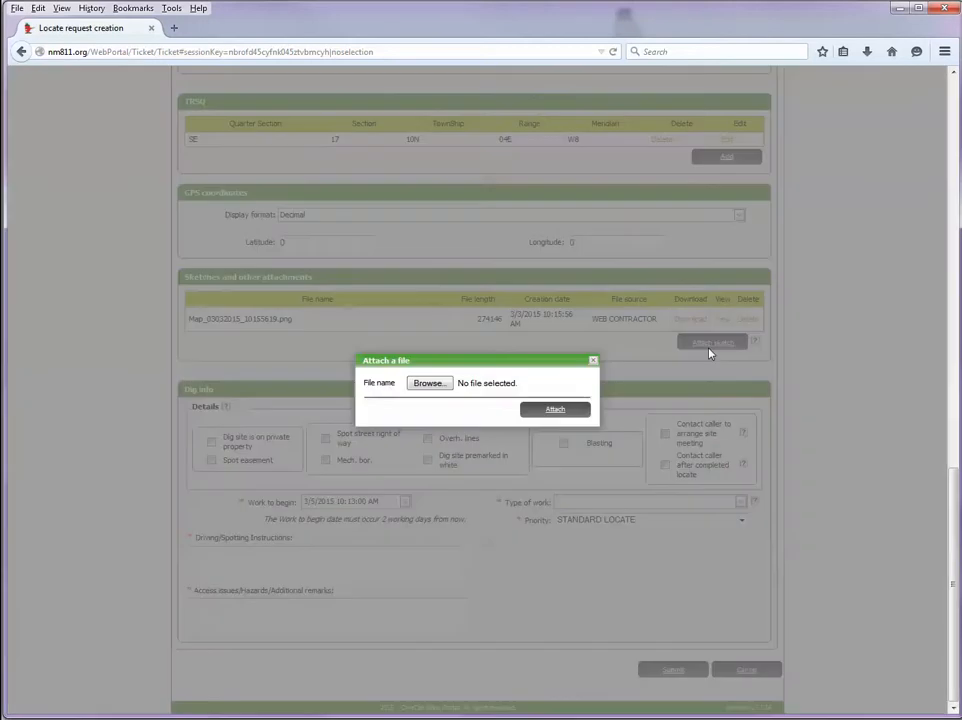
{"action": "left_click", "coordinate": [430, 384]}
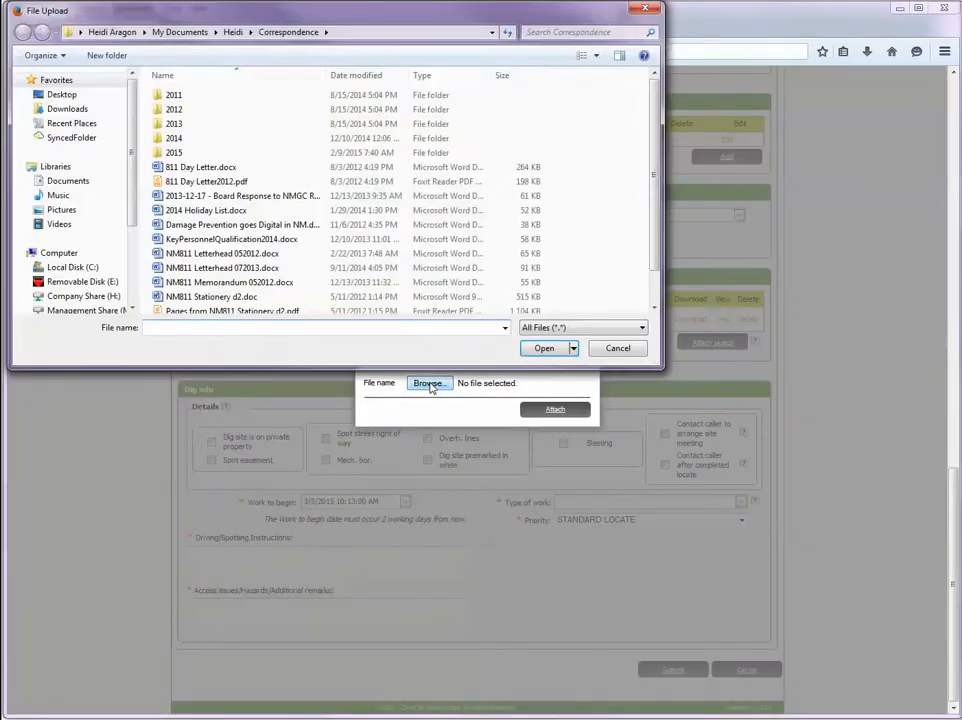
{"action": "left_click", "coordinate": [624, 352]}
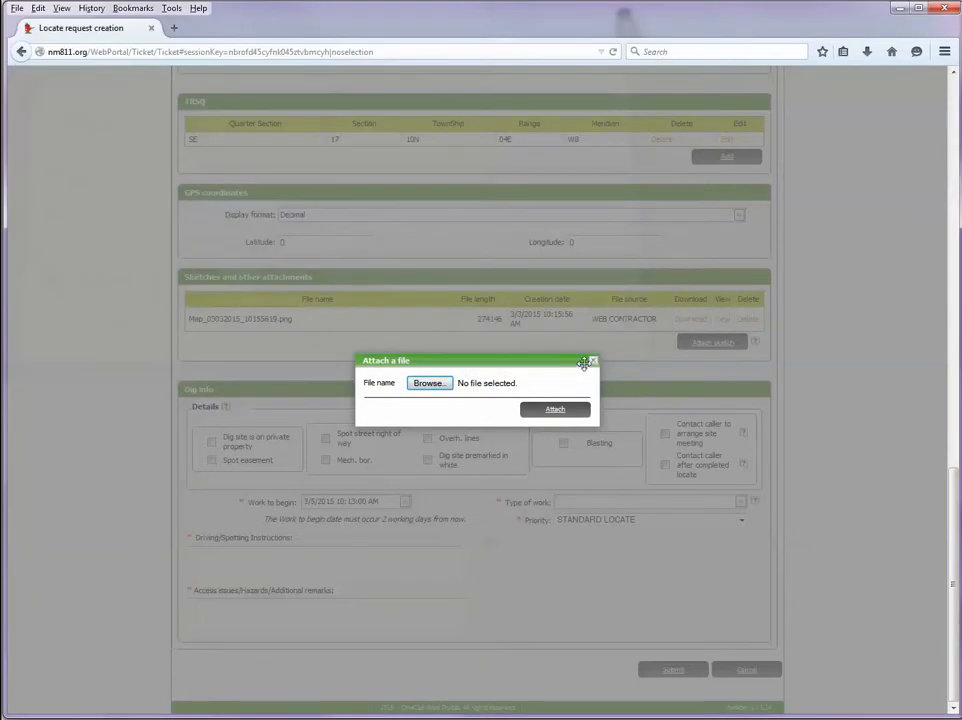
{"action": "left_click", "coordinate": [594, 362]}
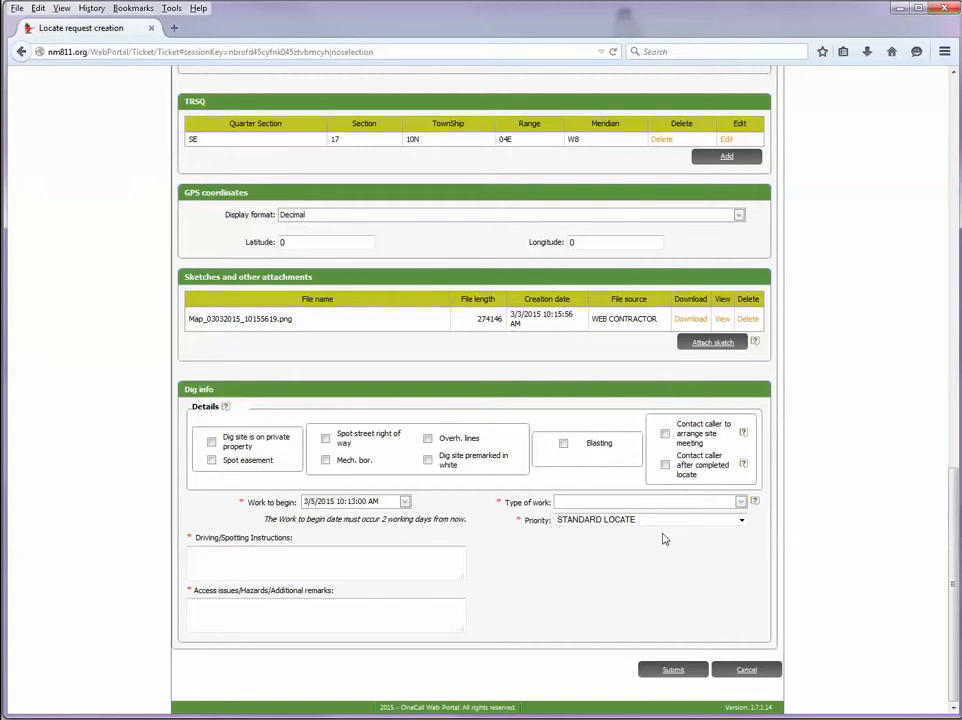
- Keep STANDARD LOCATE priority and enter INSTALL A TELEPHONE LINE as the type of work
{"action": "left_click", "coordinate": [742, 520]}
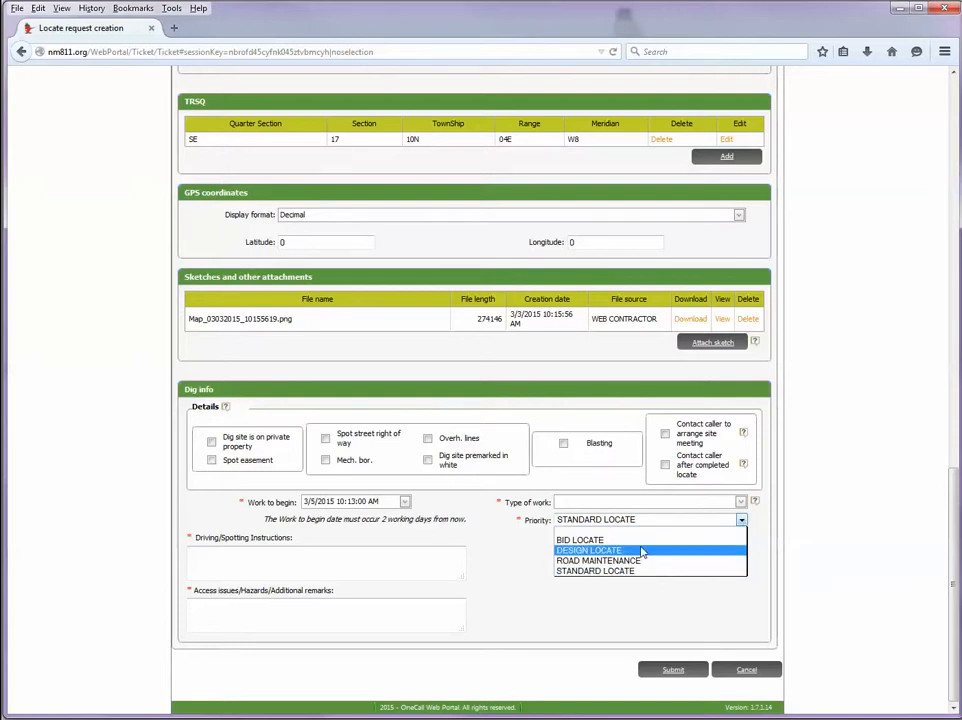
{"action": "left_click", "coordinate": [539, 526]}
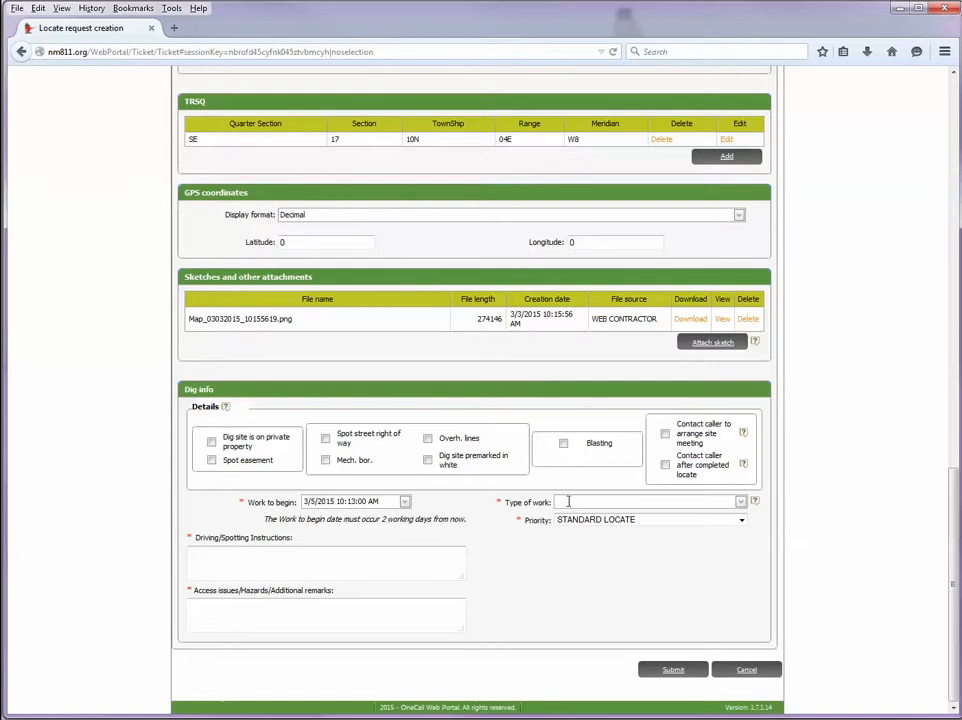
{"action": "left_click", "coordinate": [568, 501]}
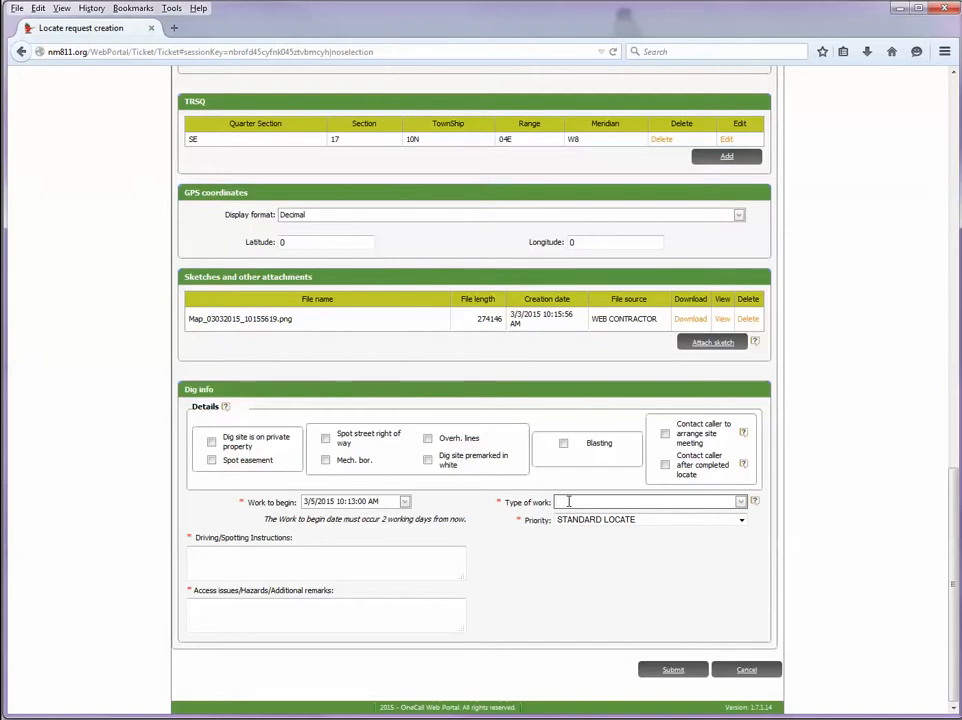
{"action": "left_click", "coordinate": [741, 504]}
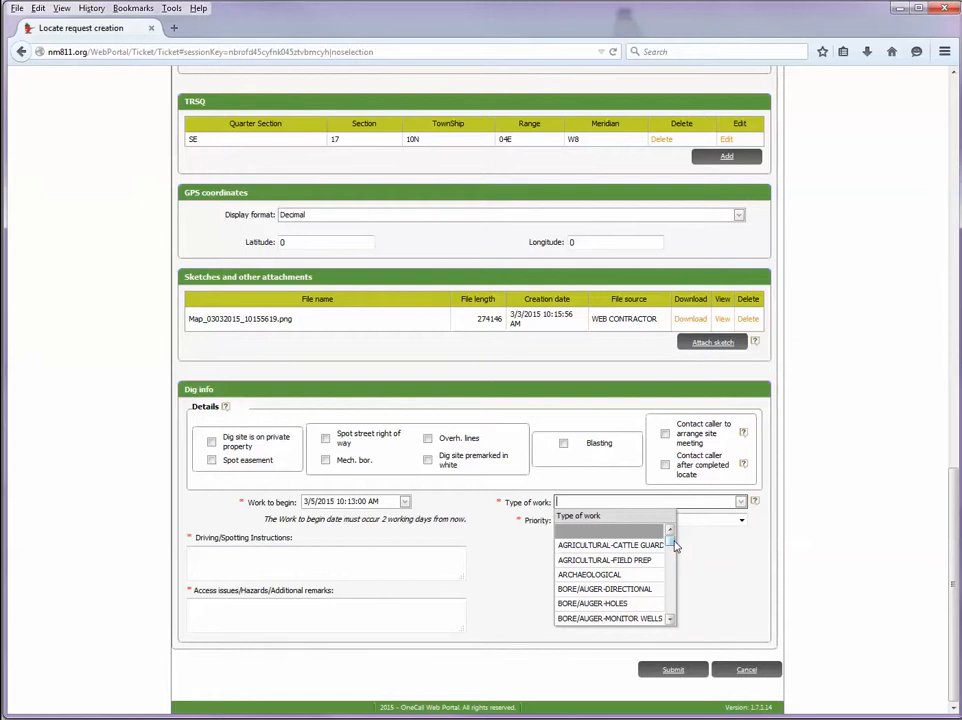
{"action": "left_click_drag", "start_coordinate": [673, 541], "coordinate": [673, 536]}
{"action": "left_click", "coordinate": [592, 502]}
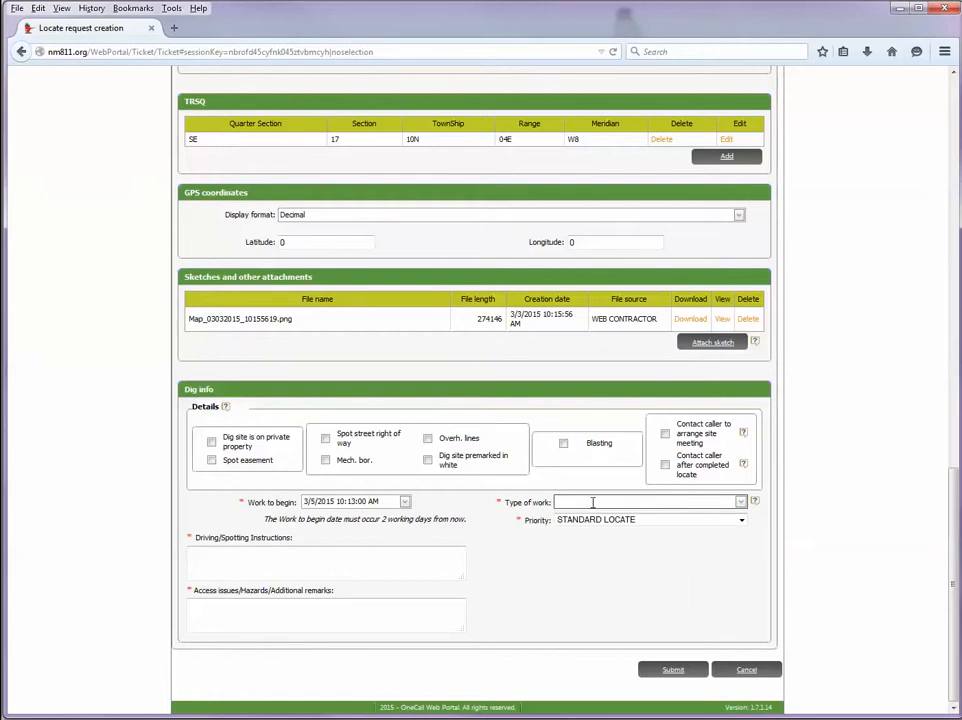
{"action": "type", "text": "INSTALL "}
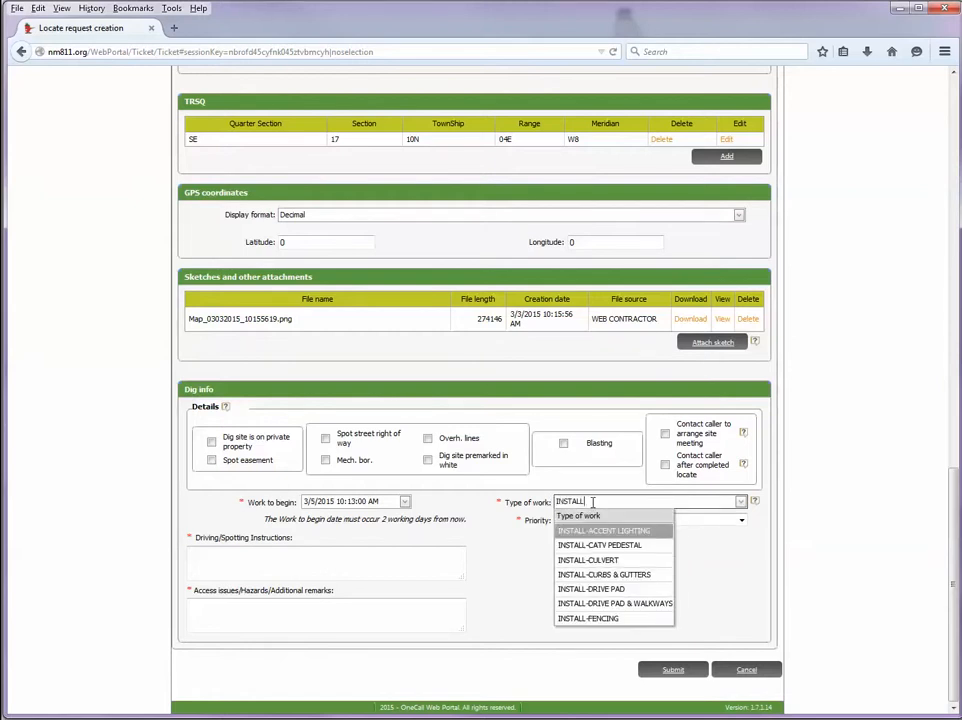
{"action": "type", "text": "A TELE"}
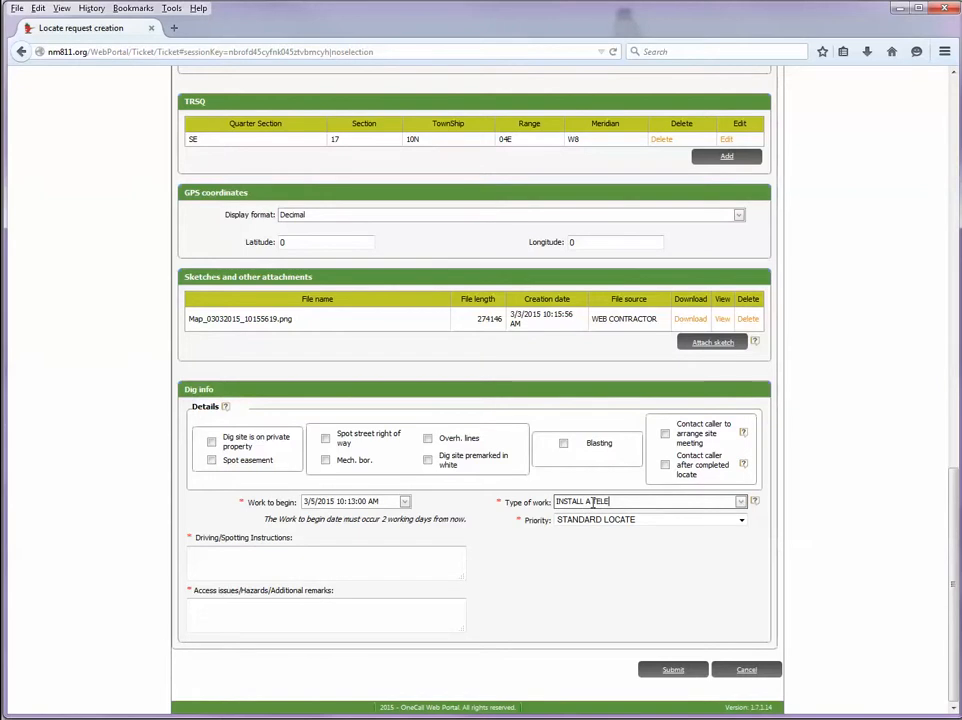
{"action": "type", "text": "PHONE NE LINE"}
- Tick 'Dig site premarked in white' for the locate request
{"action": "left_click", "coordinate": [428, 461]}
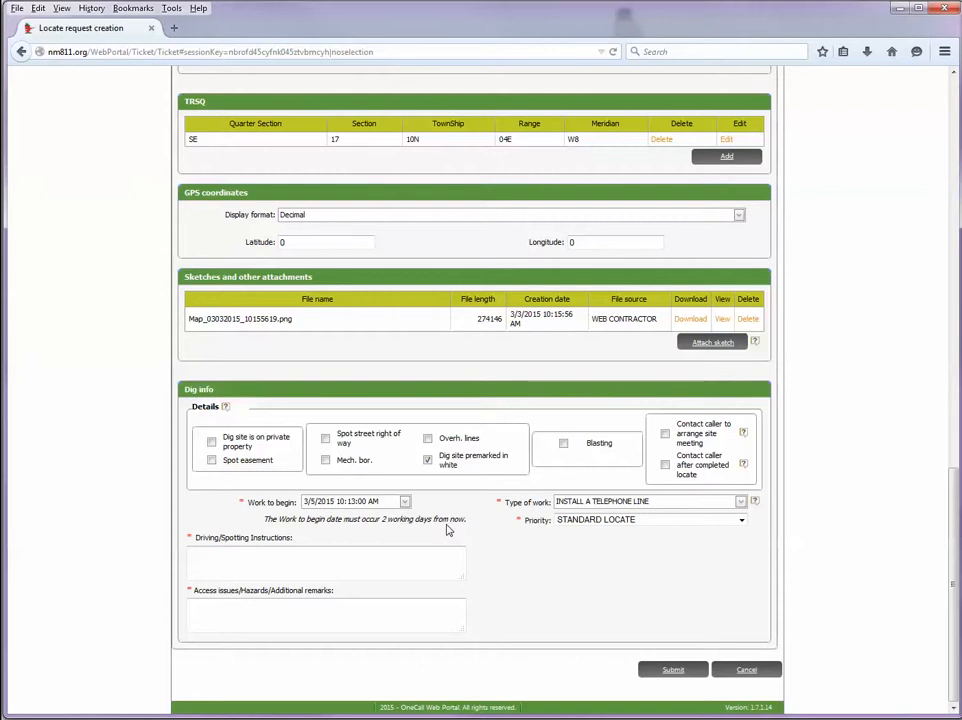
{"action": "left_click", "coordinate": [447, 558]}
- Add remarks 'Spot: The north parking lot; area marked in white' and 'no access issues/no hazards', then submit
{"action": "type", "text": "Spot: The nor"}
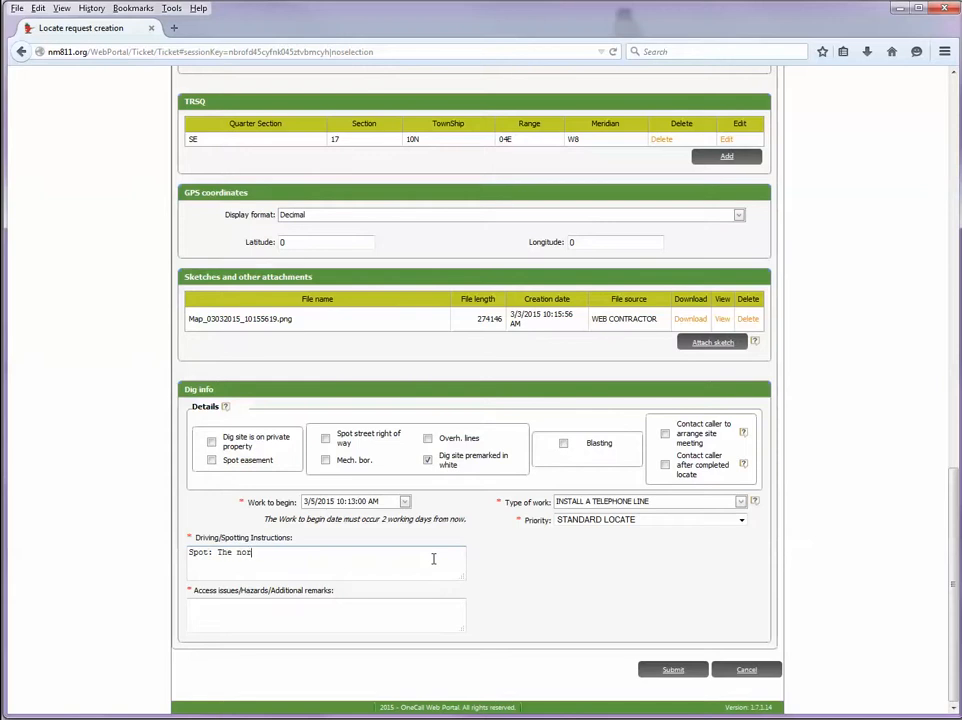
{"action": "type", "text": "th parking lot; area marked in white"}
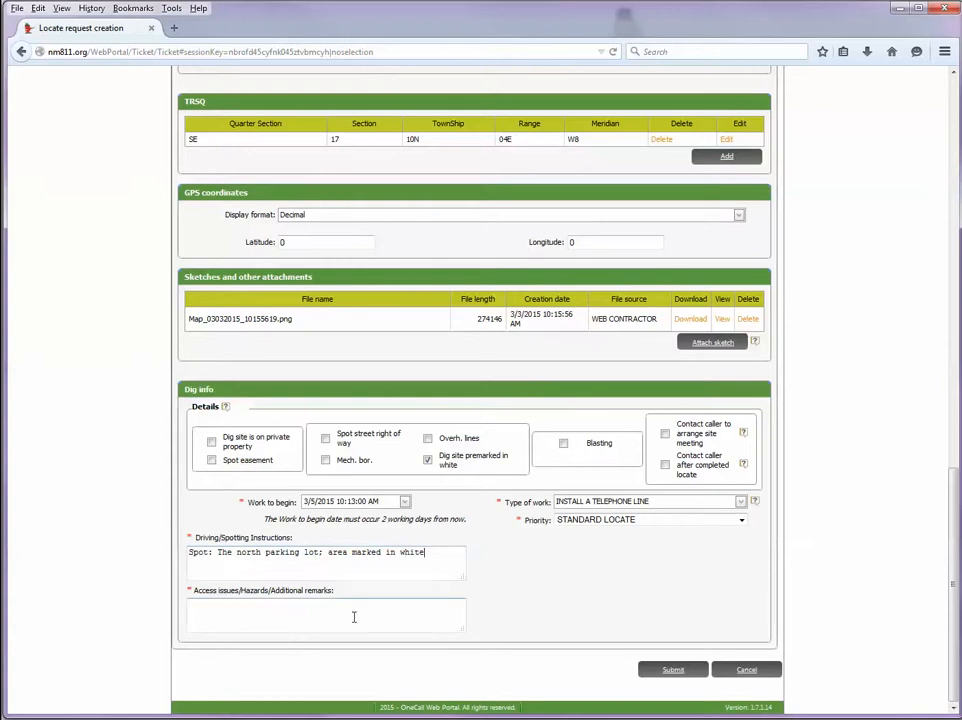
{"action": "left_click", "coordinate": [276, 615]}
{"action": "type", "text": "no access issues/no hazards"}
{"action": "left_click", "coordinate": [673, 670]}
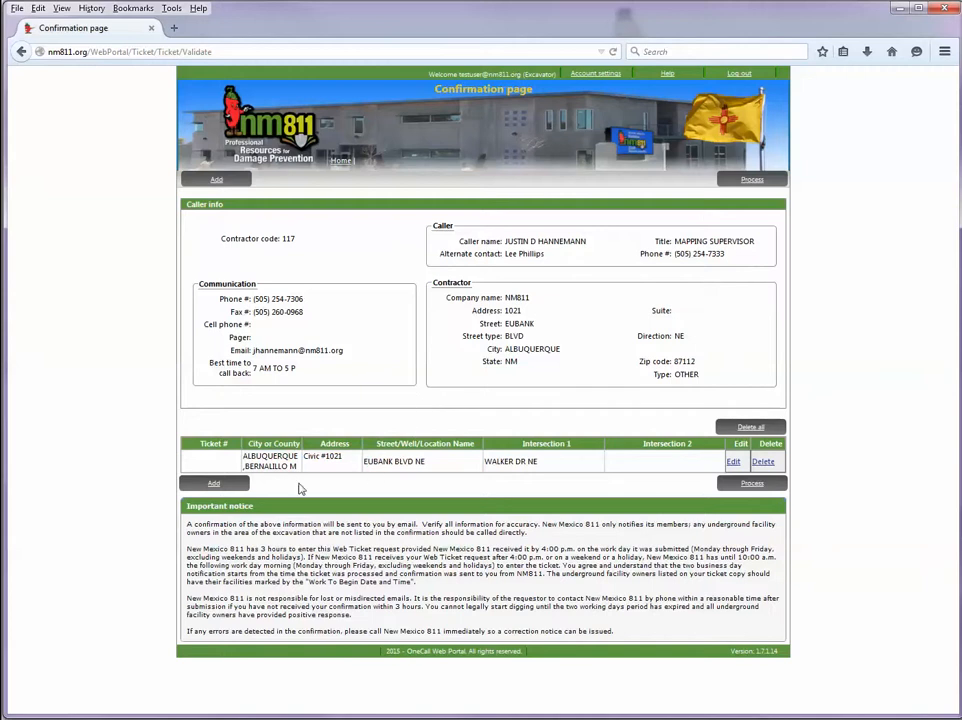
{"action": "left_click", "coordinate": [214, 485]}
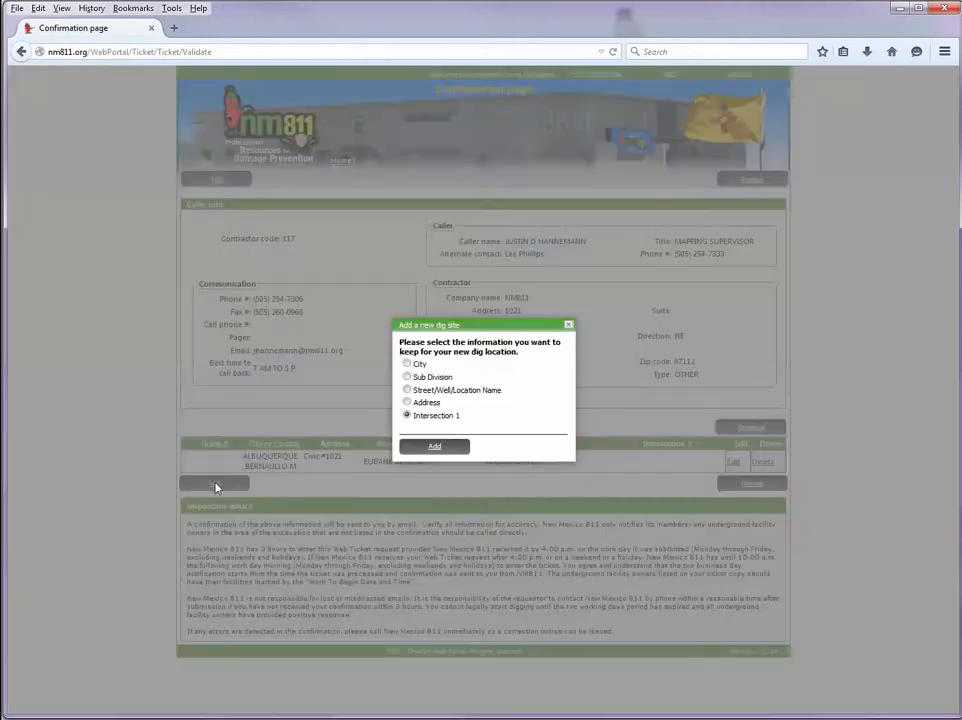
{"action": "left_click", "coordinate": [407, 364]}
{"action": "left_click", "coordinate": [407, 390]}
{"action": "left_click", "coordinate": [568, 326]}
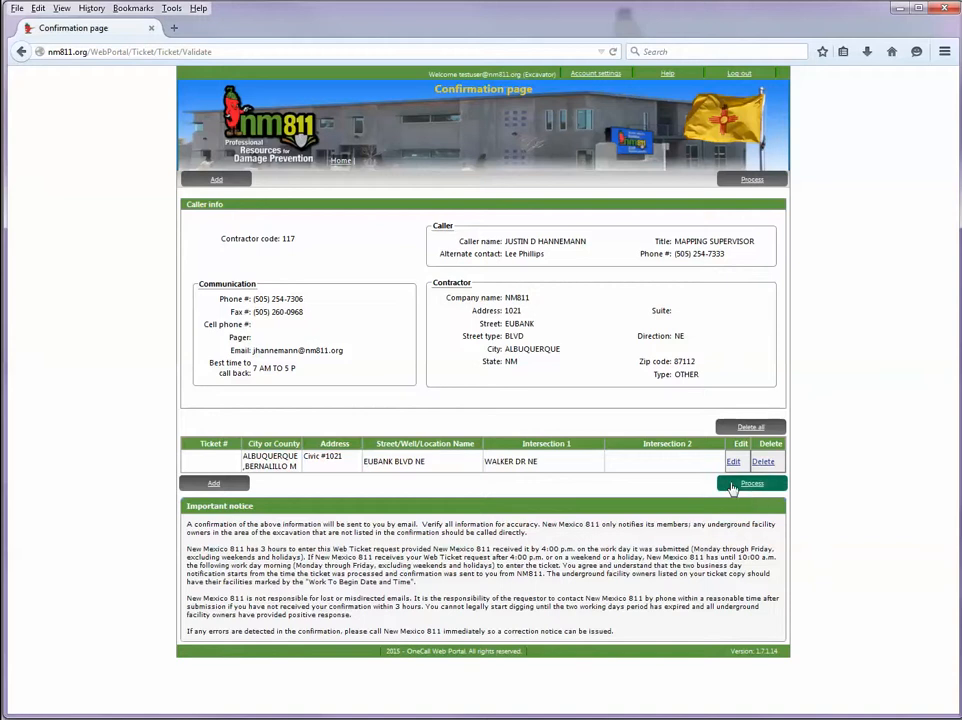
- Process the request into a ticket and select the assigned ticket number
{"action": "left_click", "coordinate": [765, 492]}
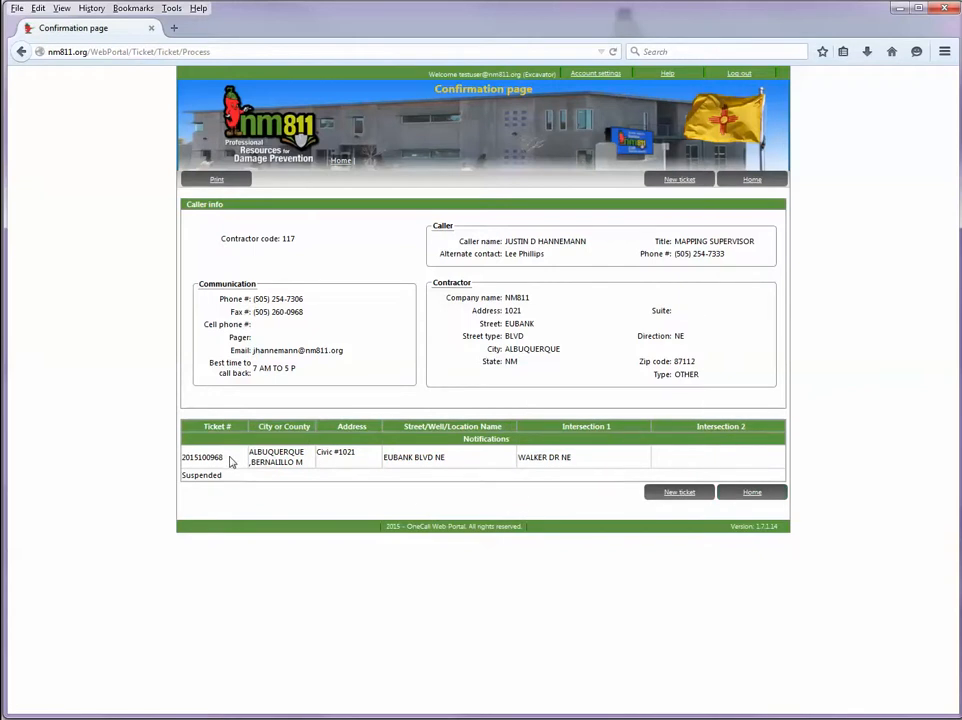
{"action": "left_click_drag", "start_coordinate": [230, 460], "coordinate": [178, 457]}
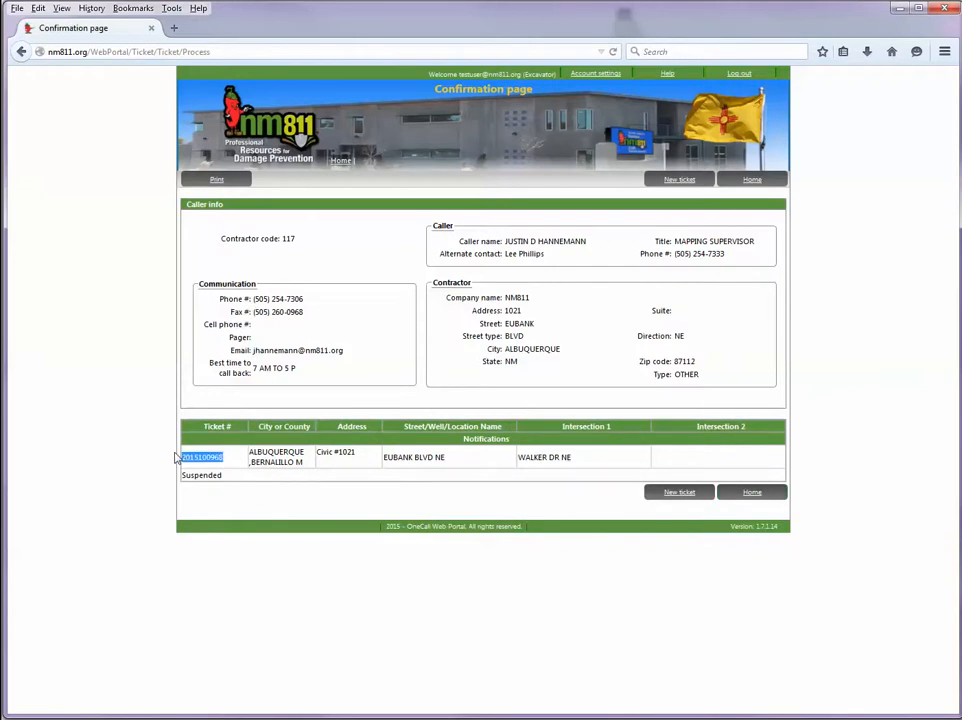